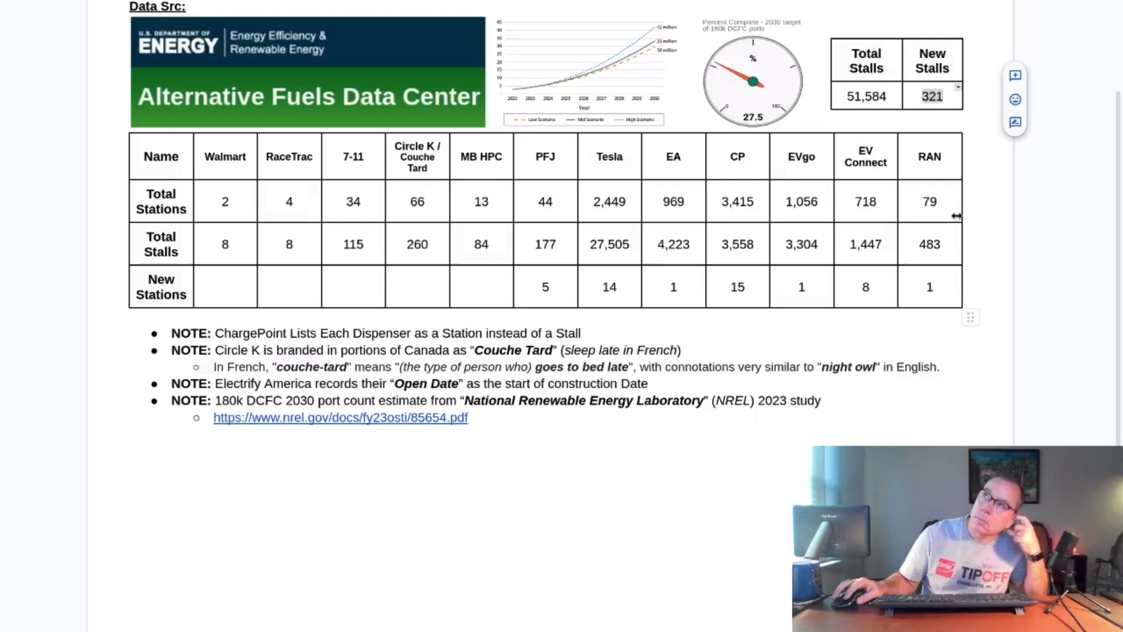
- Highlight the New Stalls total, and clear the New Stations cell in the EA column
left_click_drag(945, 96, 921, 97)
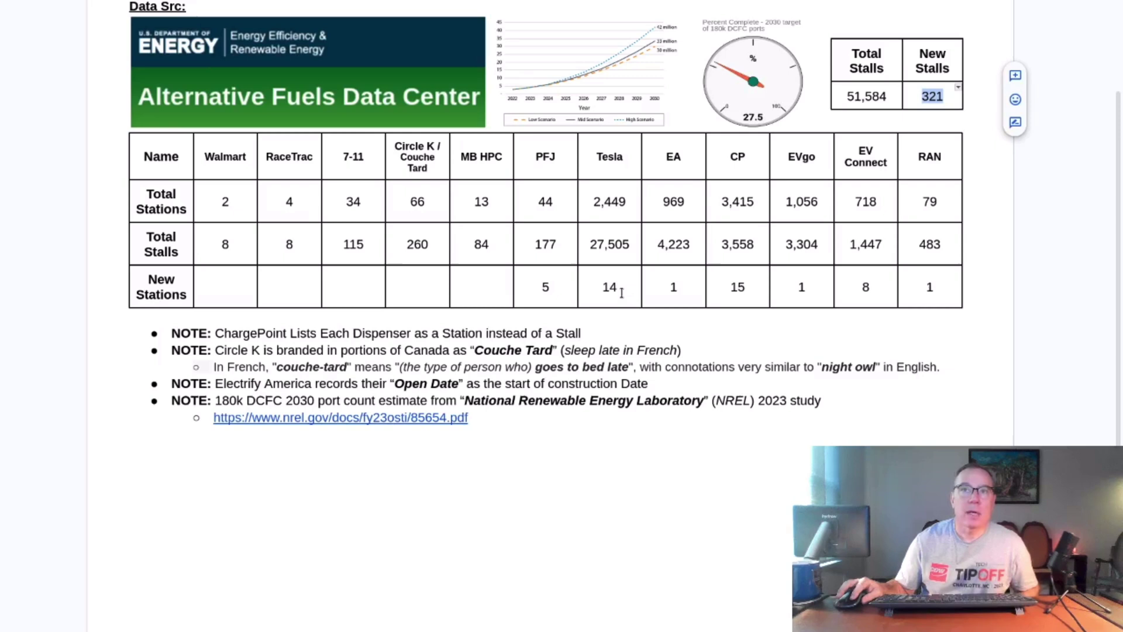
left_click(680, 287)
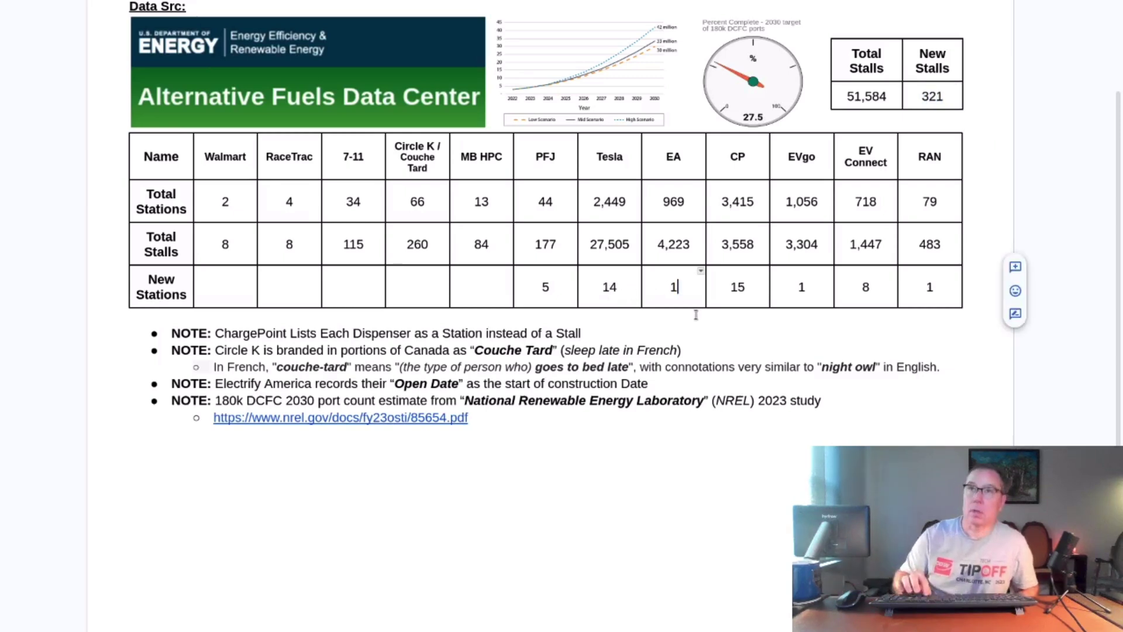
key("BackSpace")
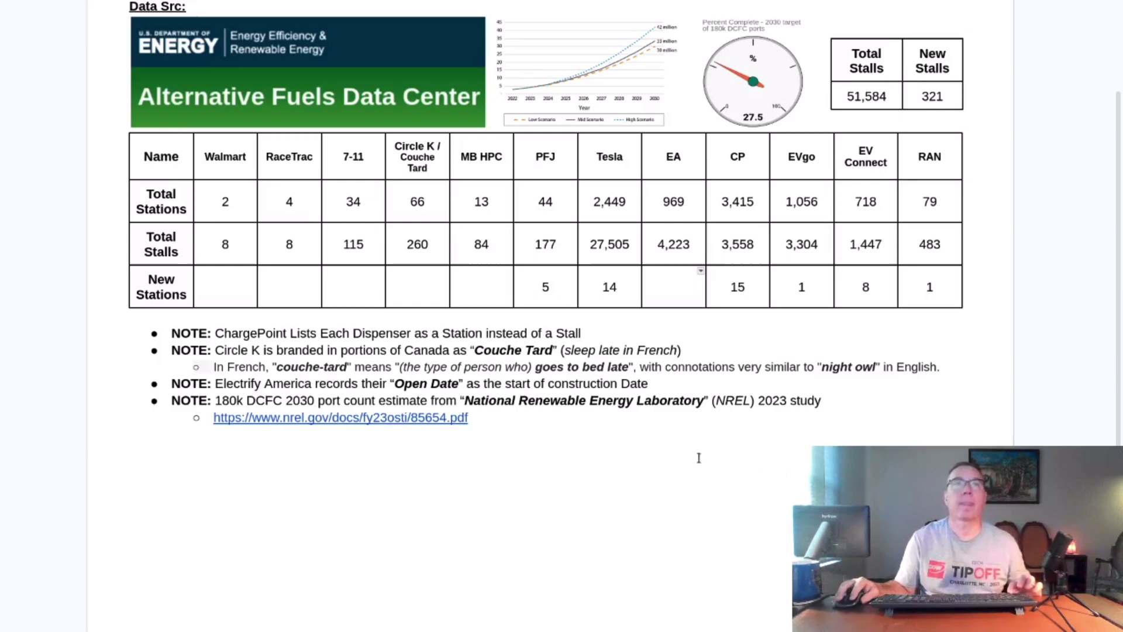
- Switch to the MariaDB terminal, run the copied Pilot and Flying J station query, and highlight the rows dated 2024-06-13 and 2024-06-14
key("super")
left_click(594, 414)
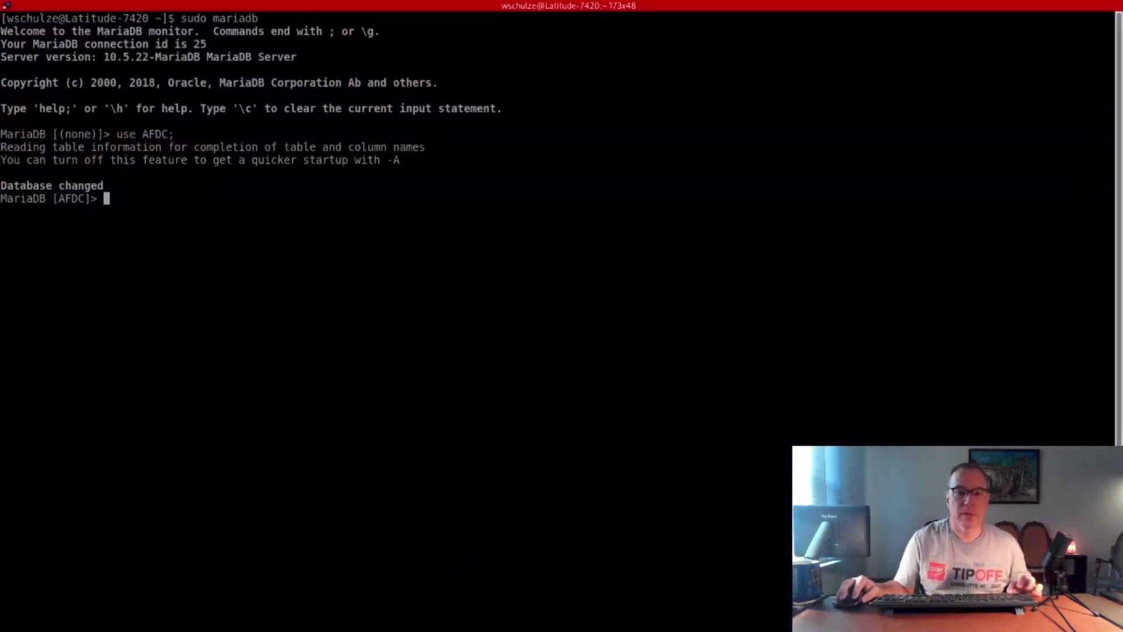
key("super")
left_click(659, 595)
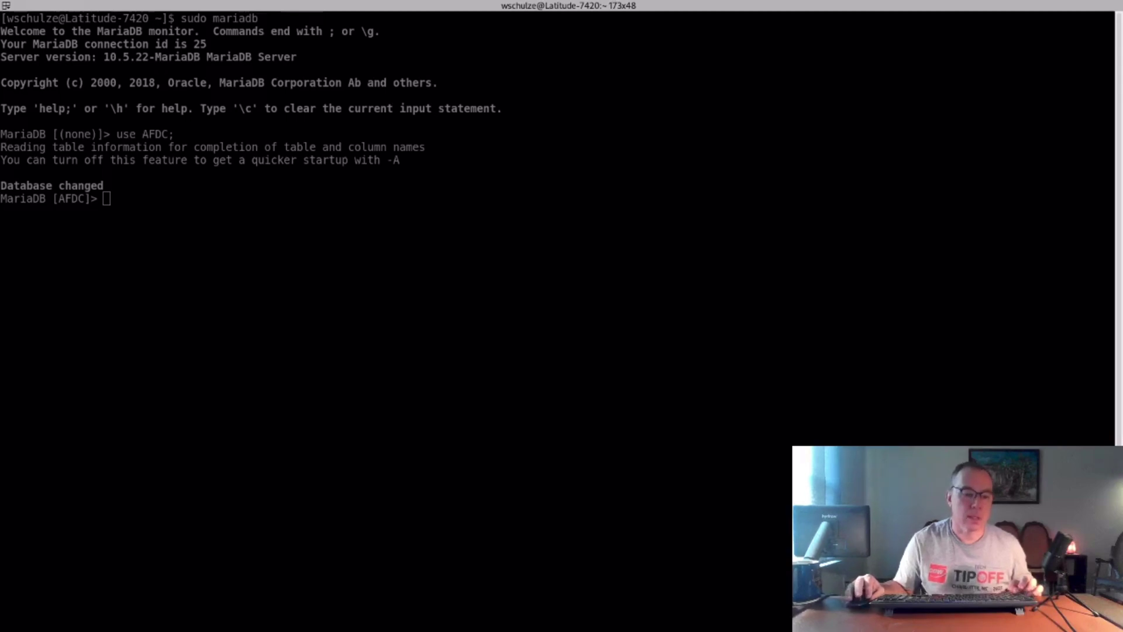
right_click(396, 284)
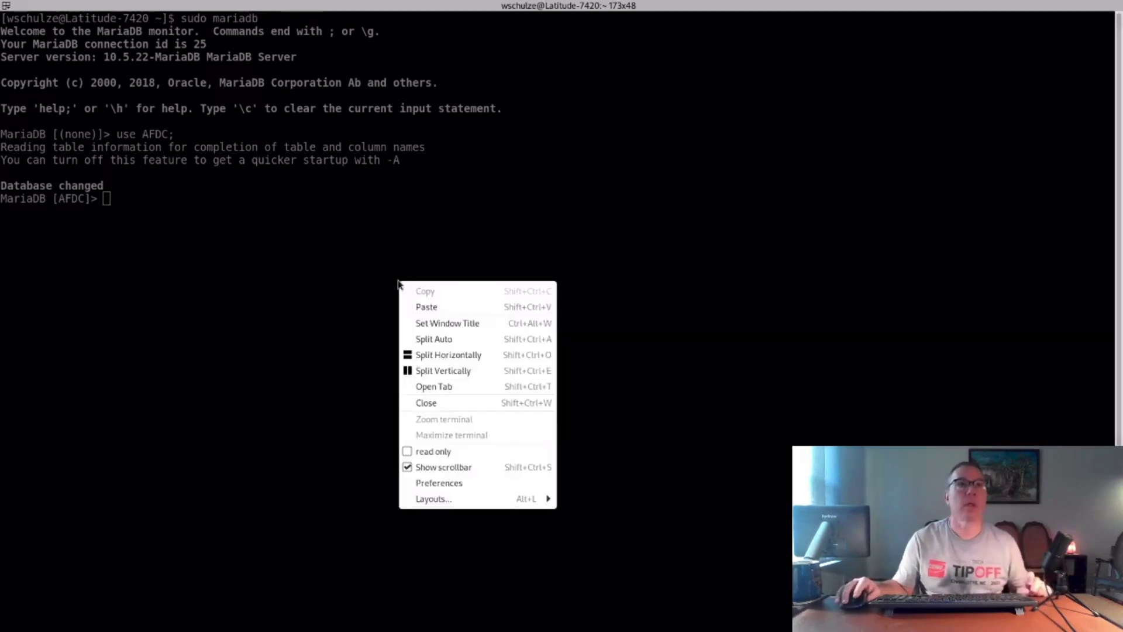
left_click(425, 308)
key("Return")
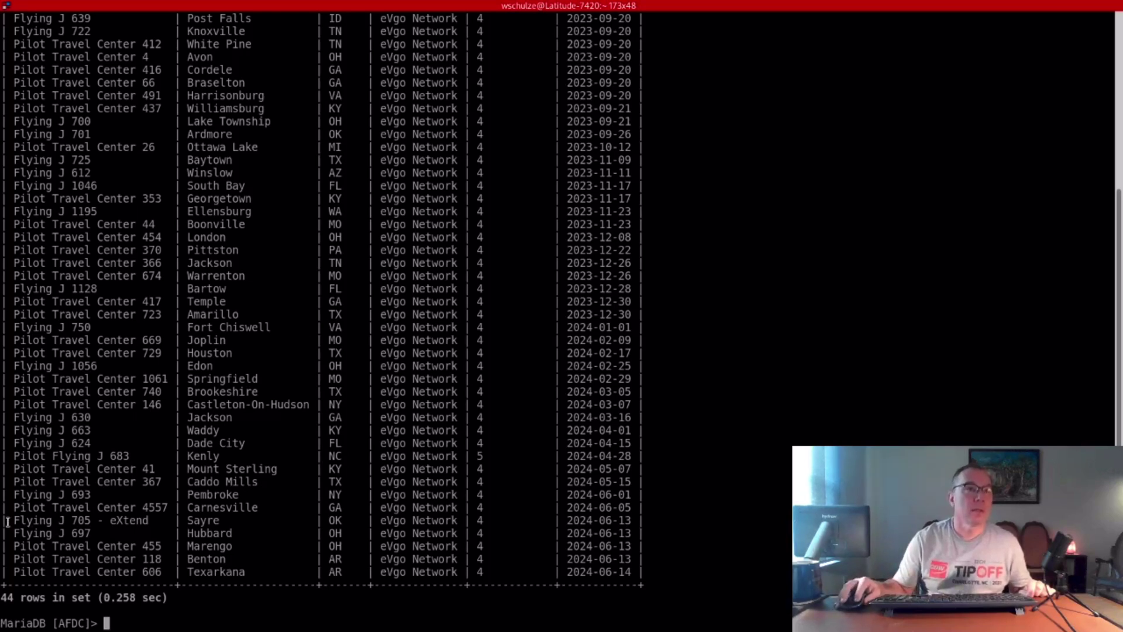
left_click_drag(7, 522, 700, 576)
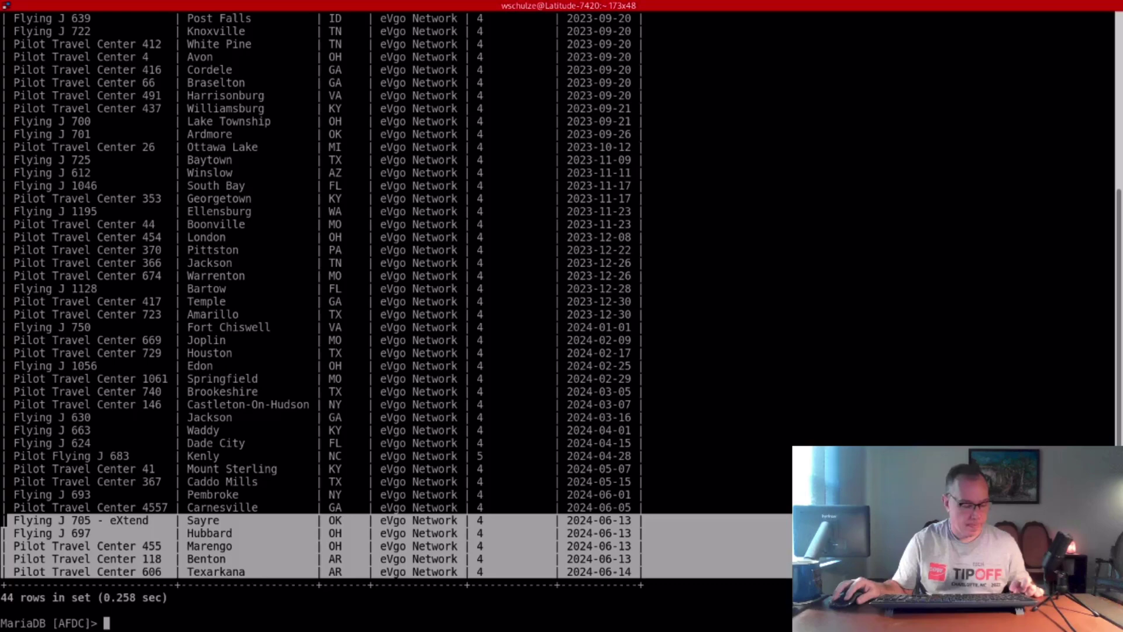
- Run the copied query for new stations named like '%esla Su%', and highlight the South Salt Lake and El Monte rows
key("alt+Tab")
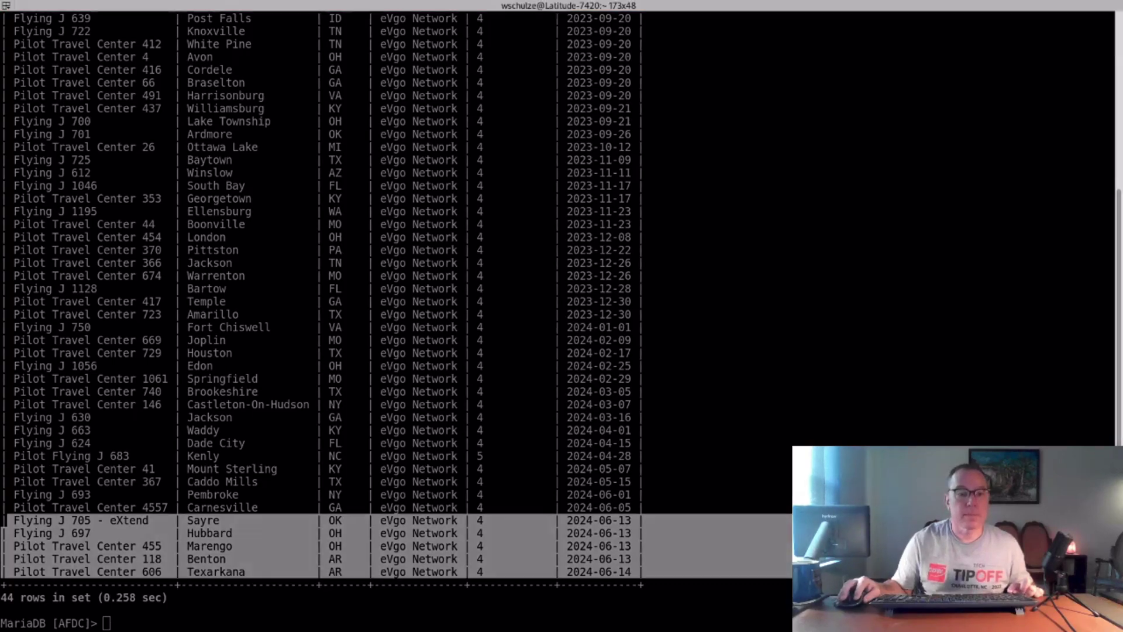
right_click(133, 517)
left_click(202, 305)
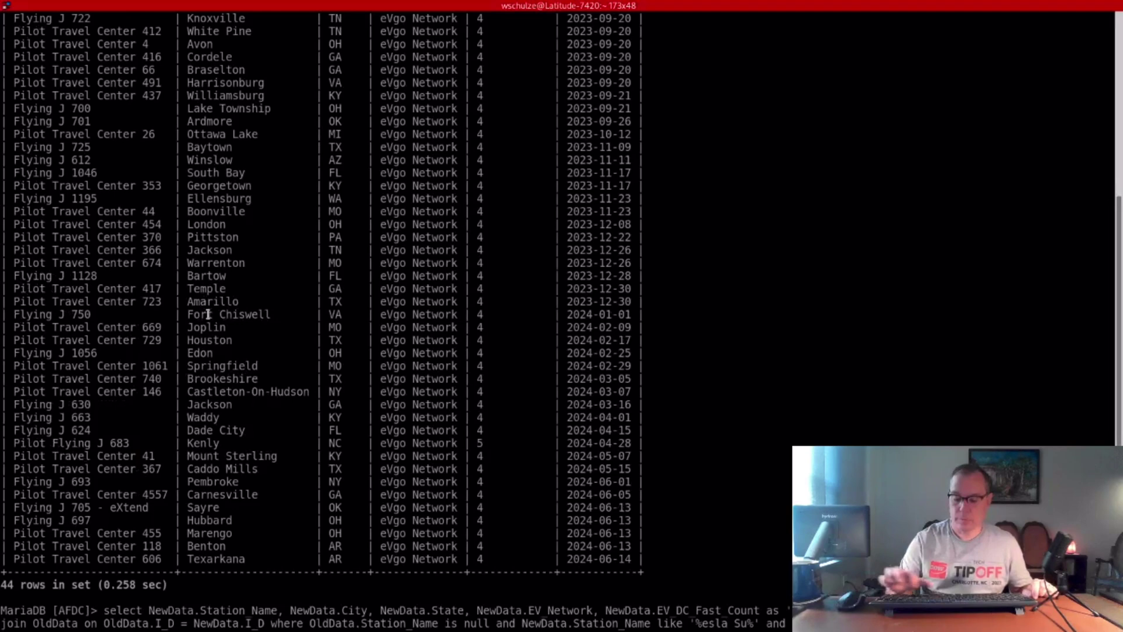
key("Return")
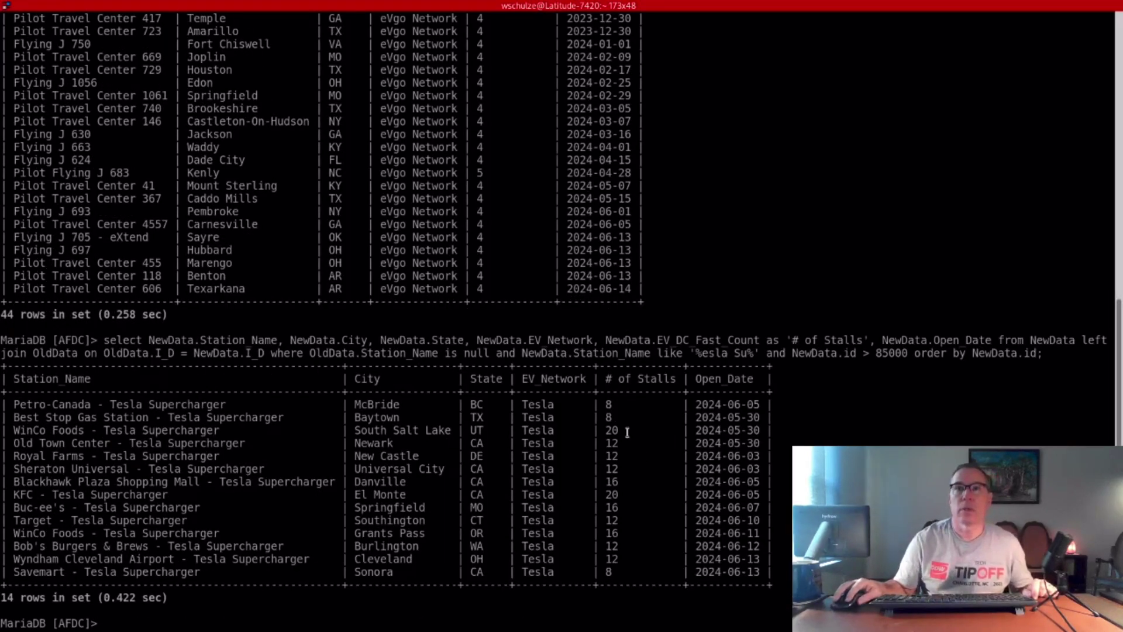
left_click_drag(624, 431, 2, 433)
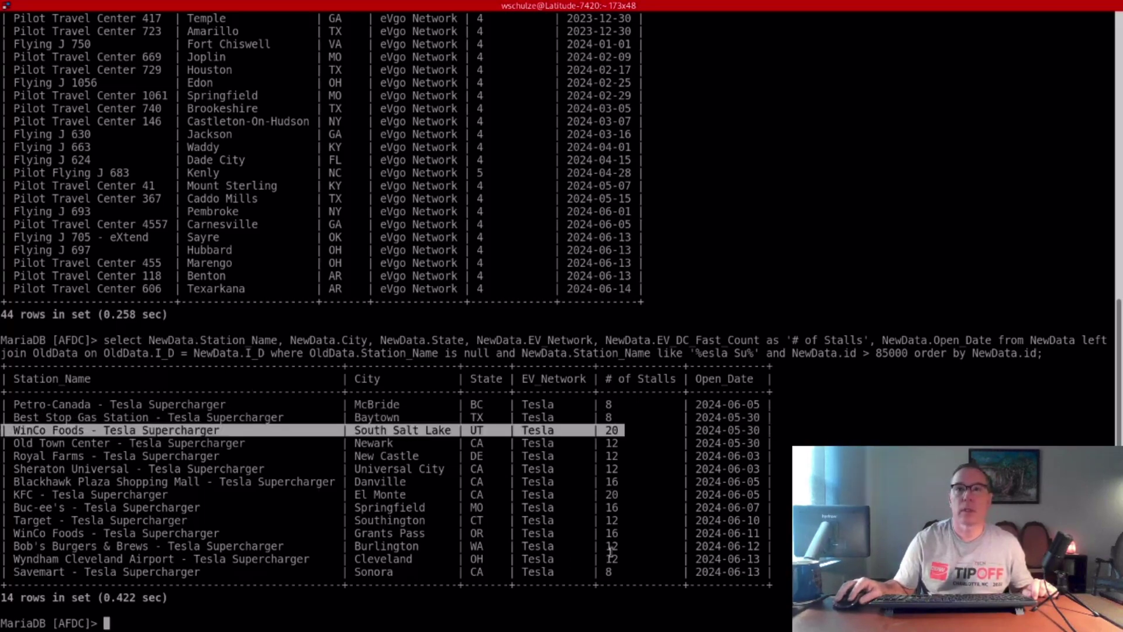
left_click_drag(632, 495, 785, 495)
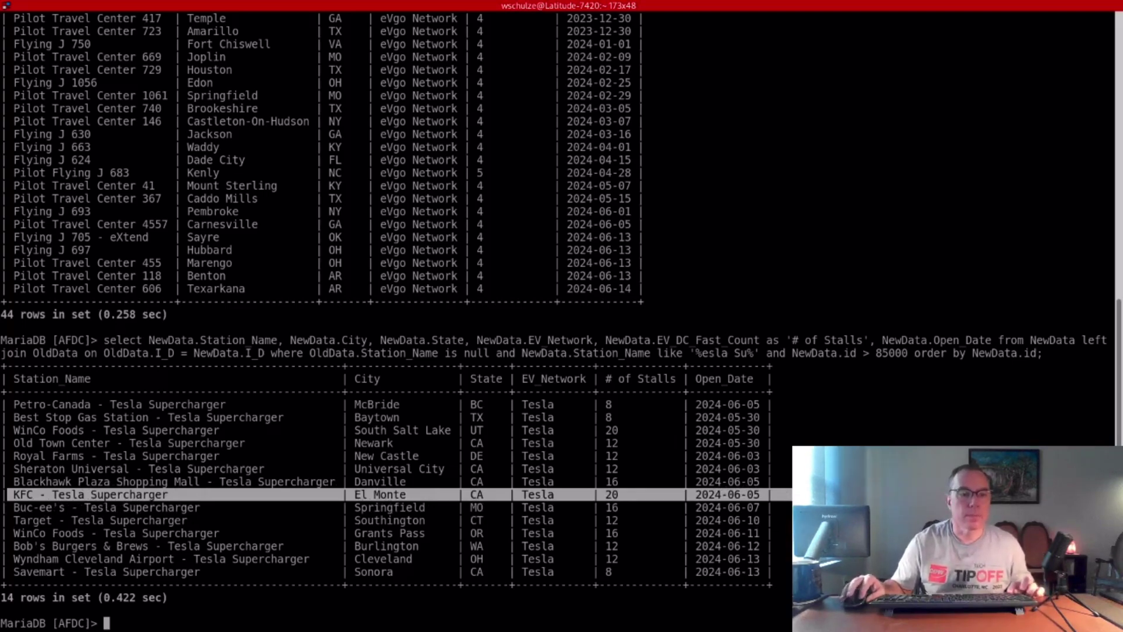
- Run the copied queries for new 'ChargePoi%' network stations and new 'eVgo%' stations excluding Pilot and Flying, both with id above 85000
key("alt+Tab")
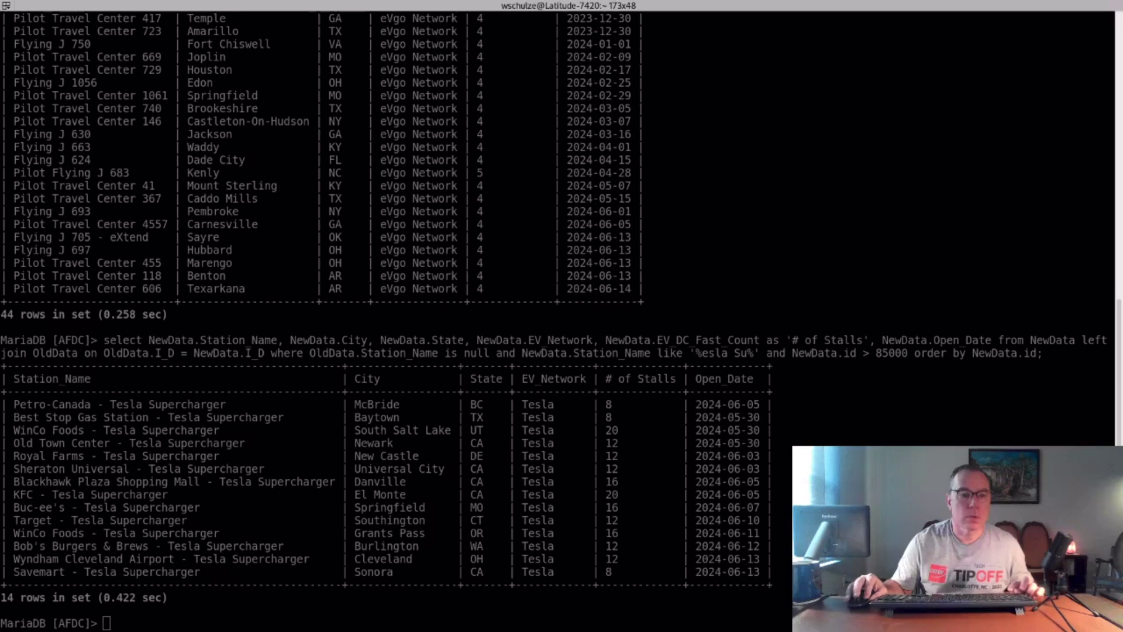
right_click(299, 460)
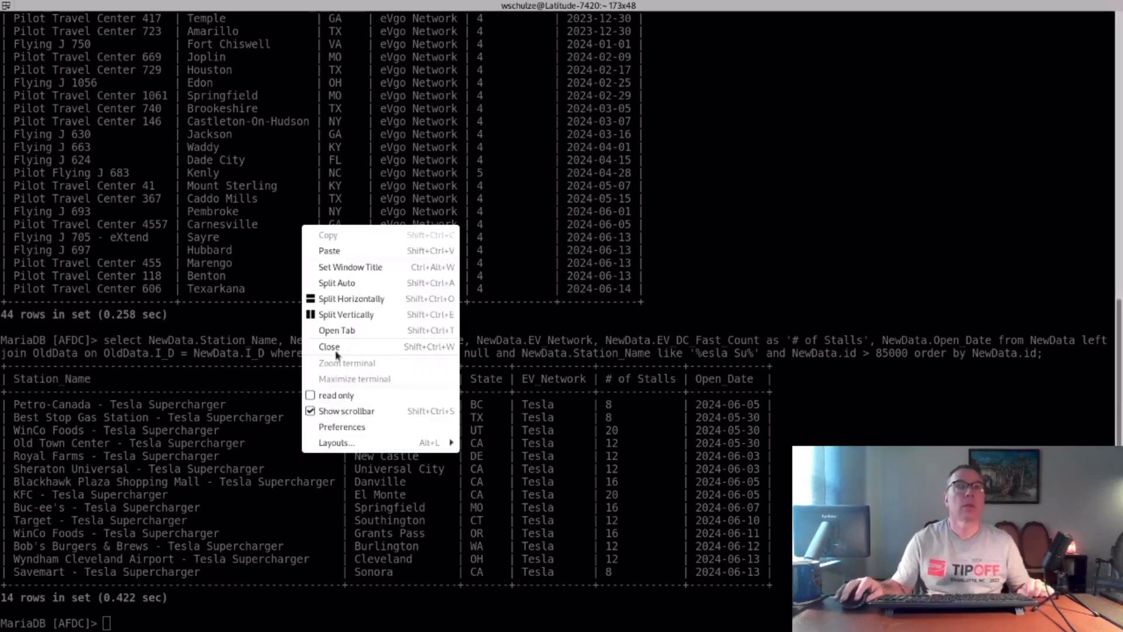
left_click(339, 256)
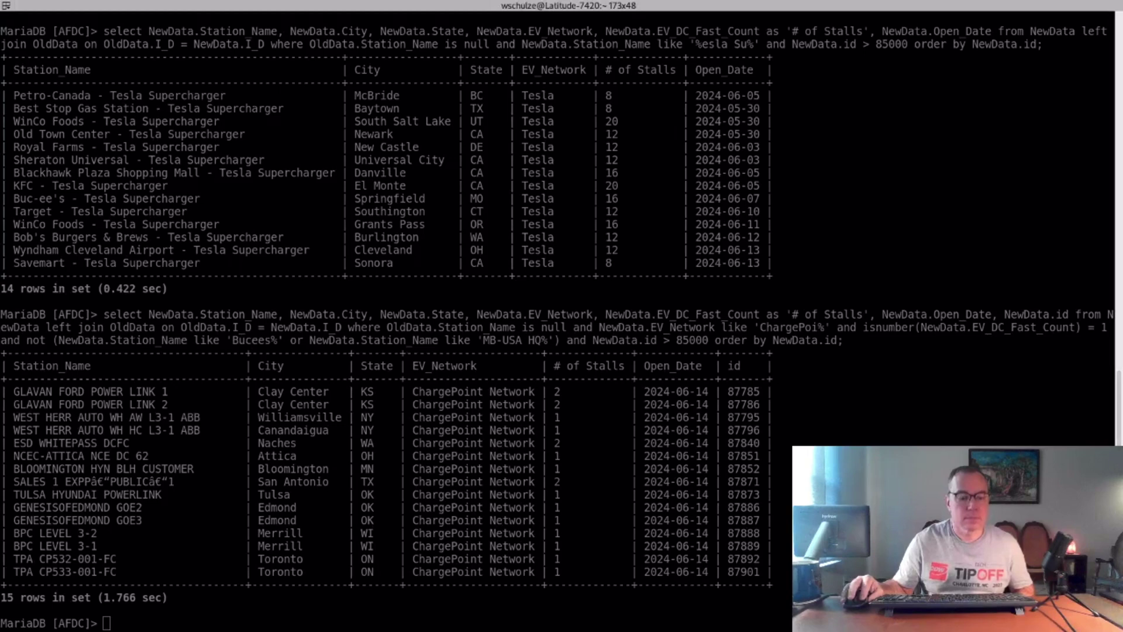
right_click(230, 328)
left_click(250, 353)
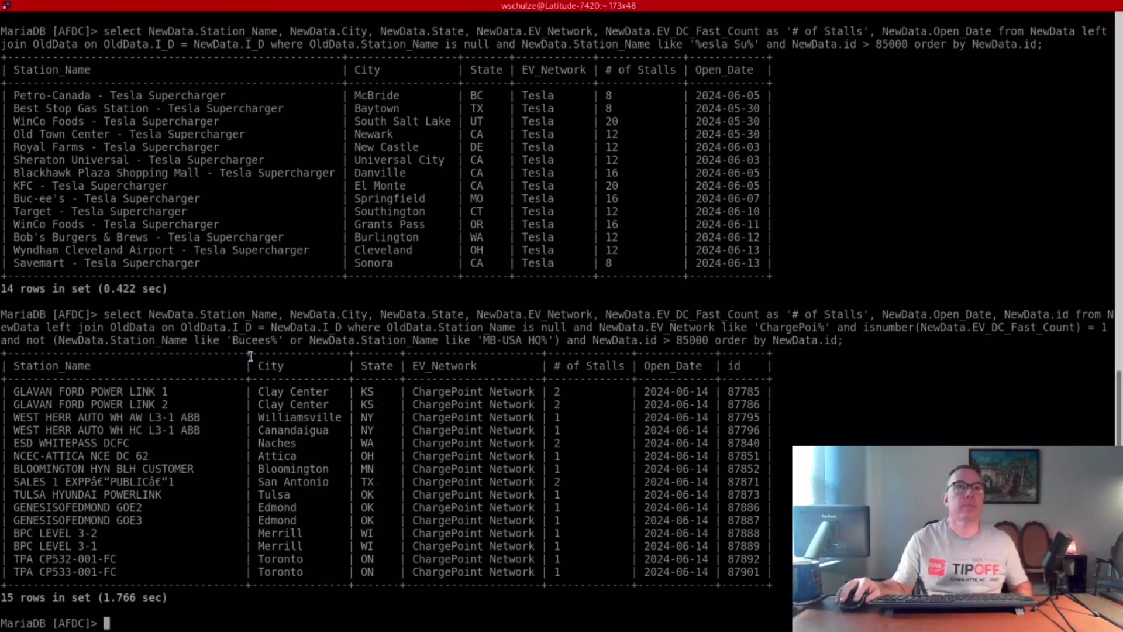
key("Return")
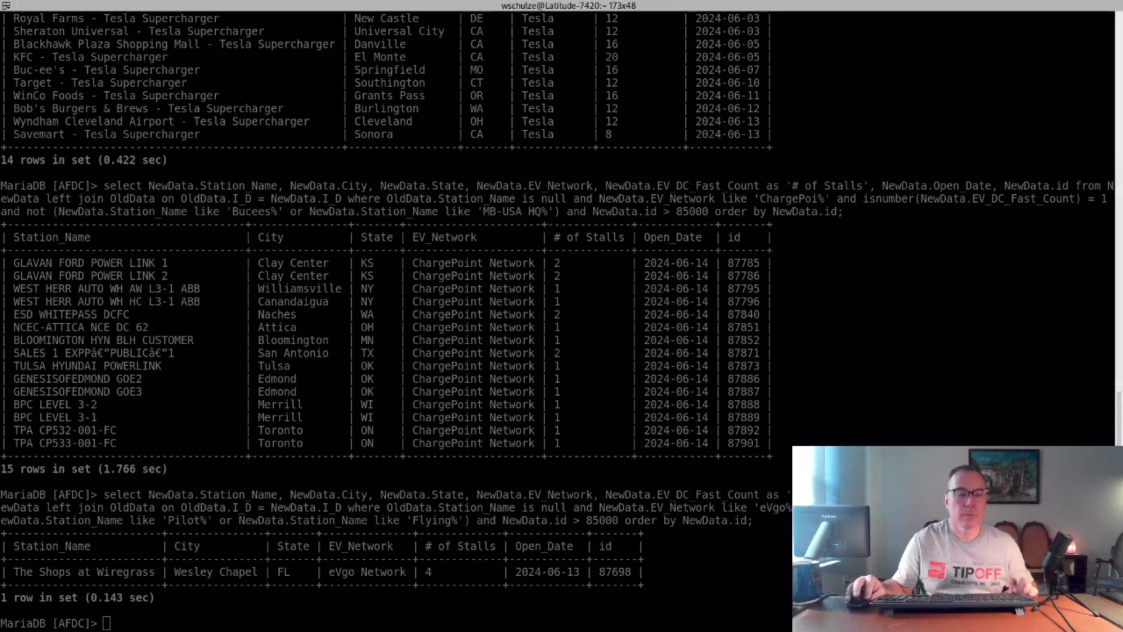
- Run the copied queries for new 'EV Conn%' stations with id above 85000 and new 'RIVIAN_A%' stations grouped by city and state
right_click(214, 349)
left_click(240, 386)
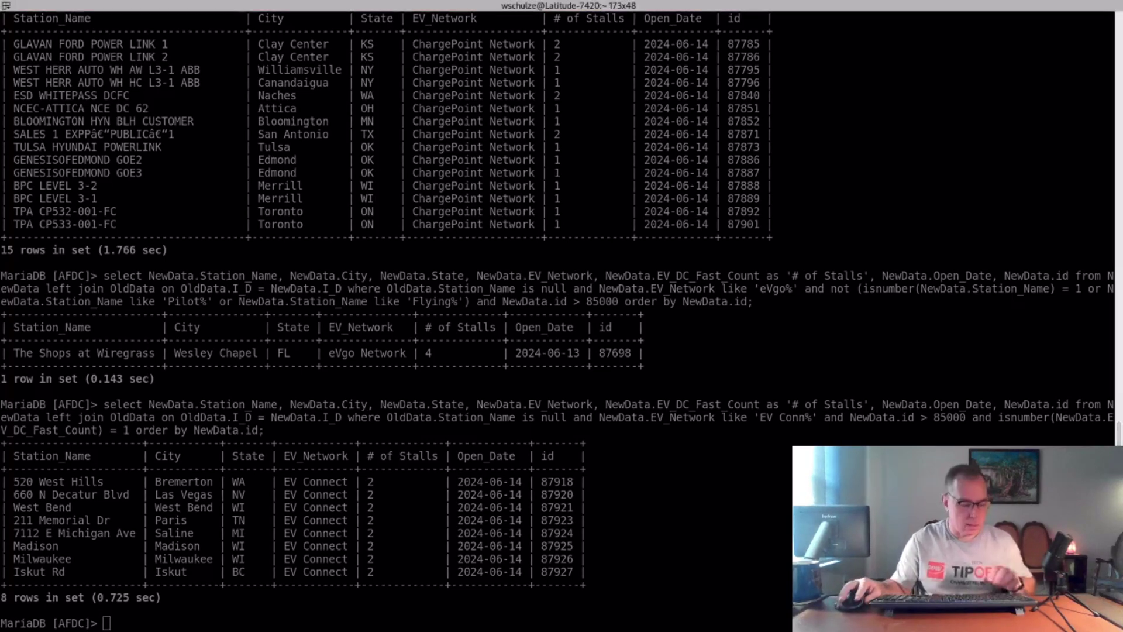
right_click(302, 323)
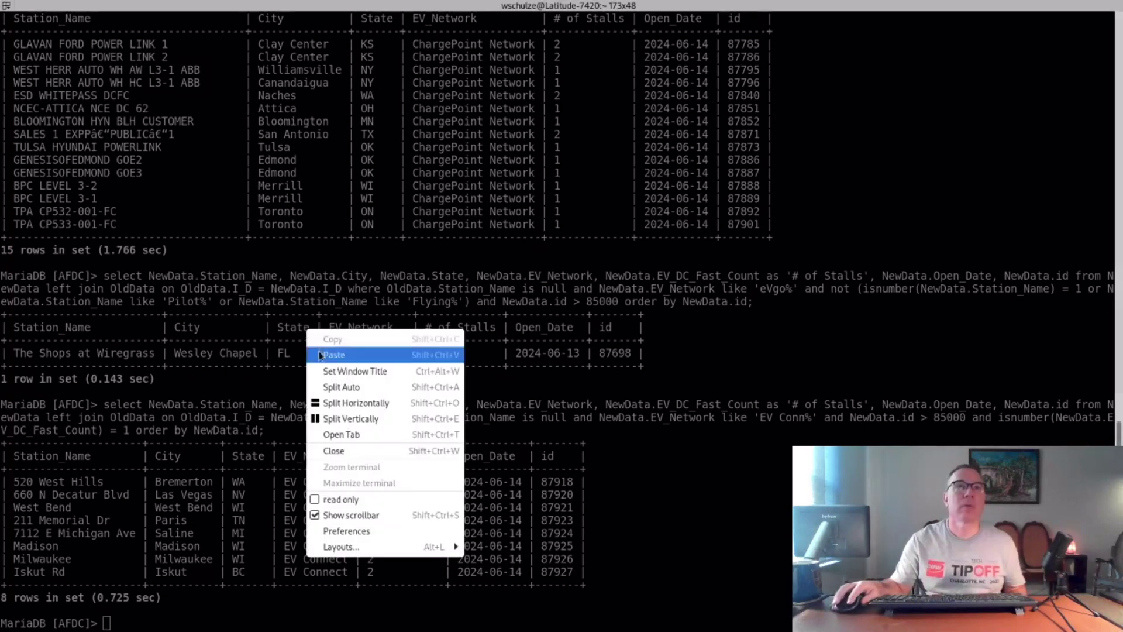
left_click(319, 353)
key("Return")
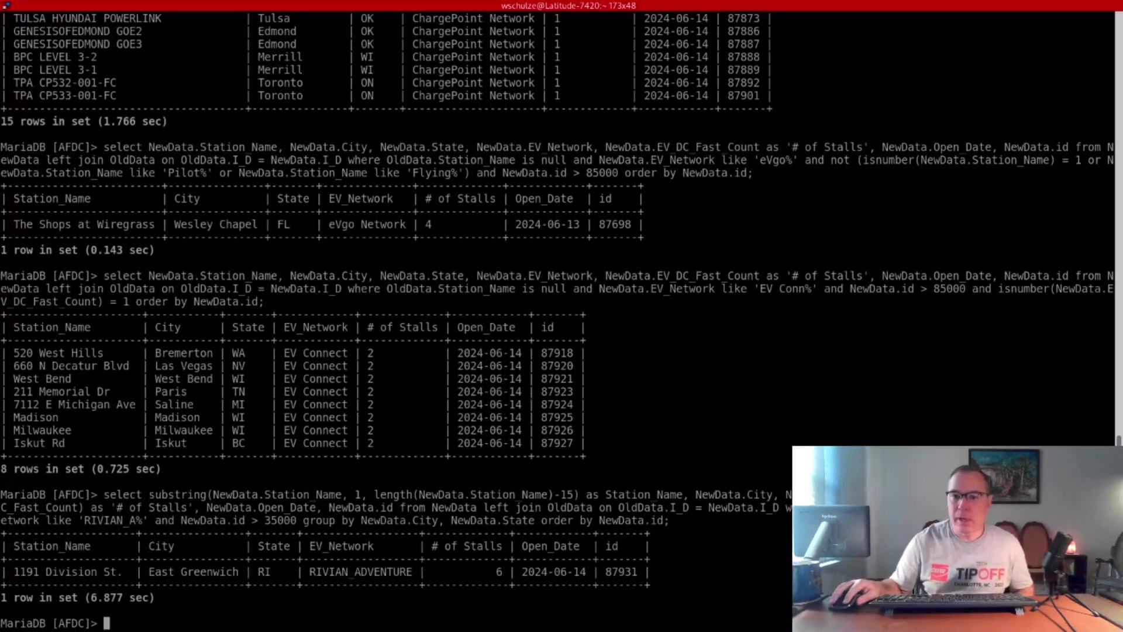
- Run the copied NewData query for 'BP_P%' network stations ordered by Open_Date, and highlight the three rows dated 2024-06-14
key("alt+Tab")
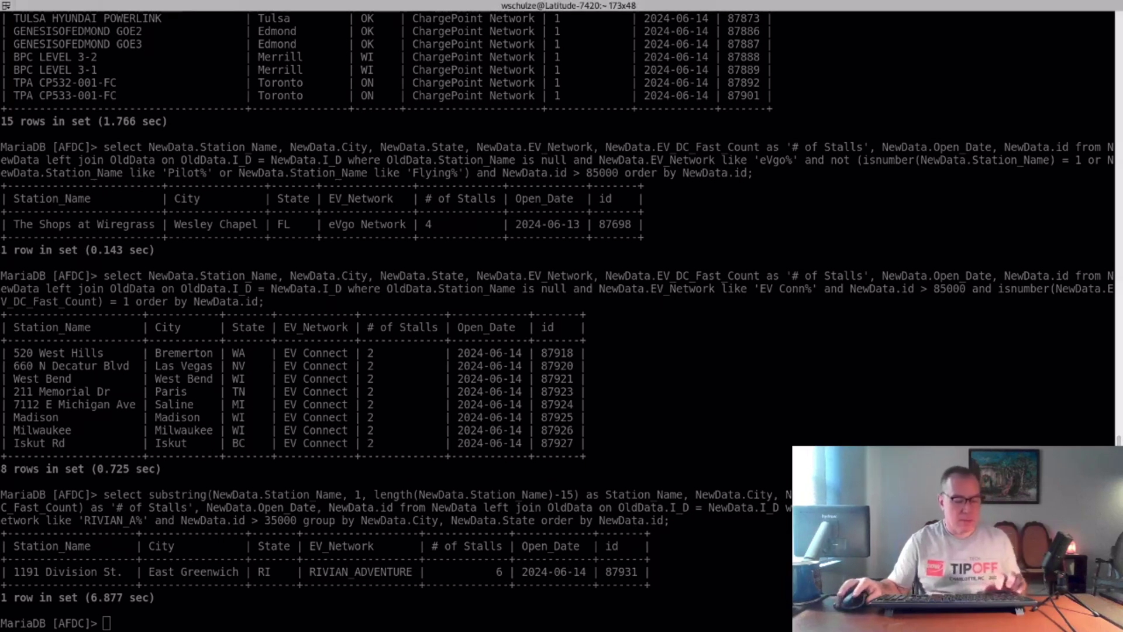
right_click(275, 357)
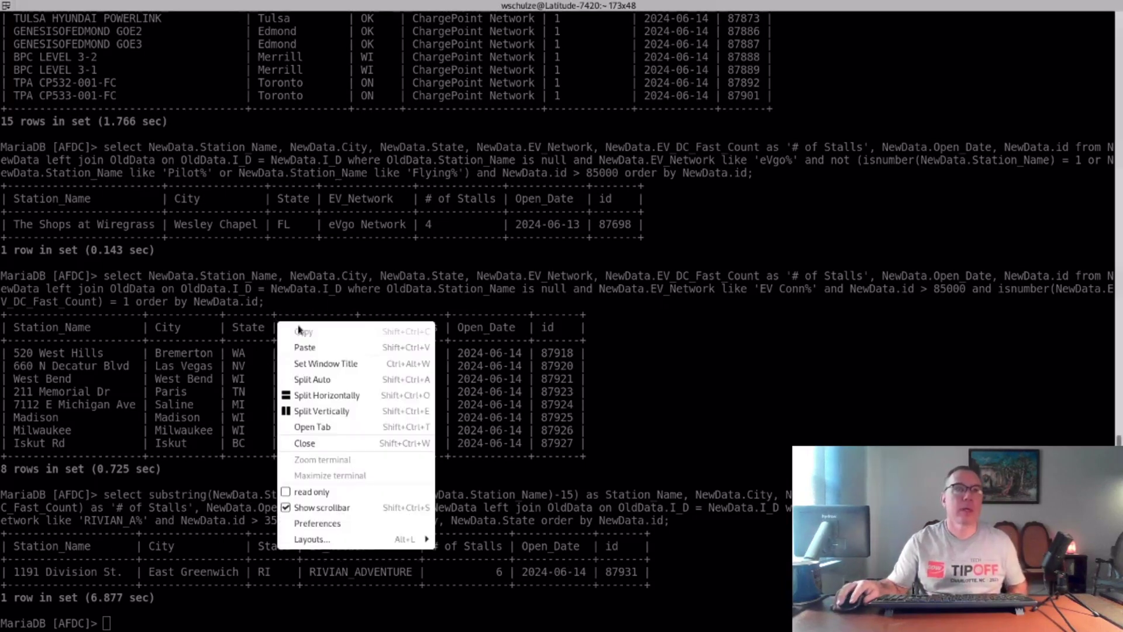
left_click(305, 344)
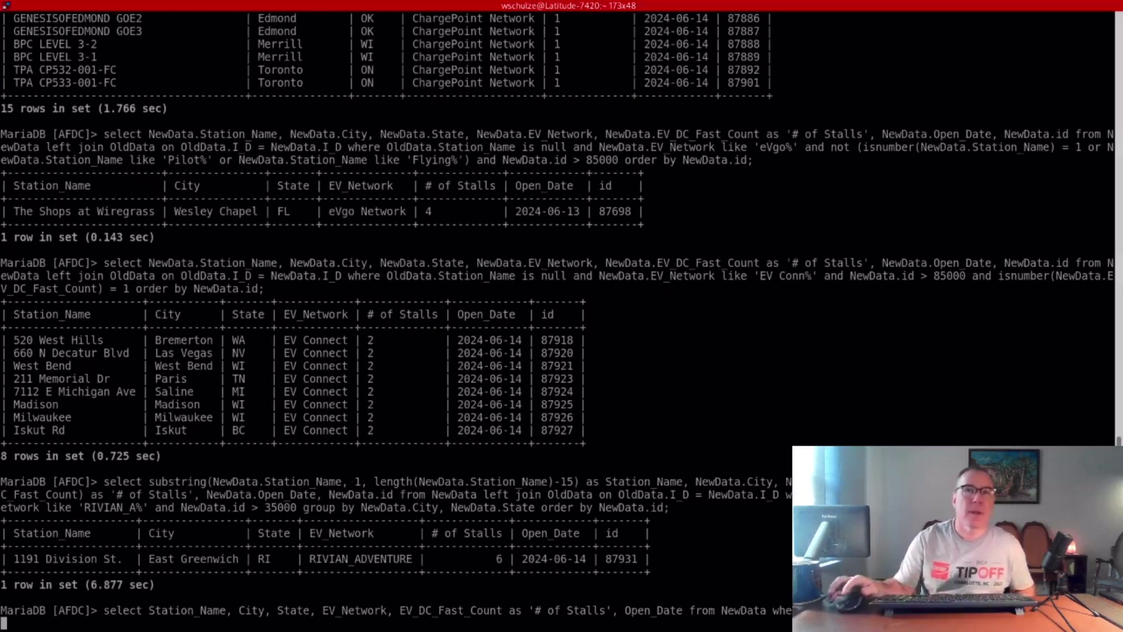
key("Return")
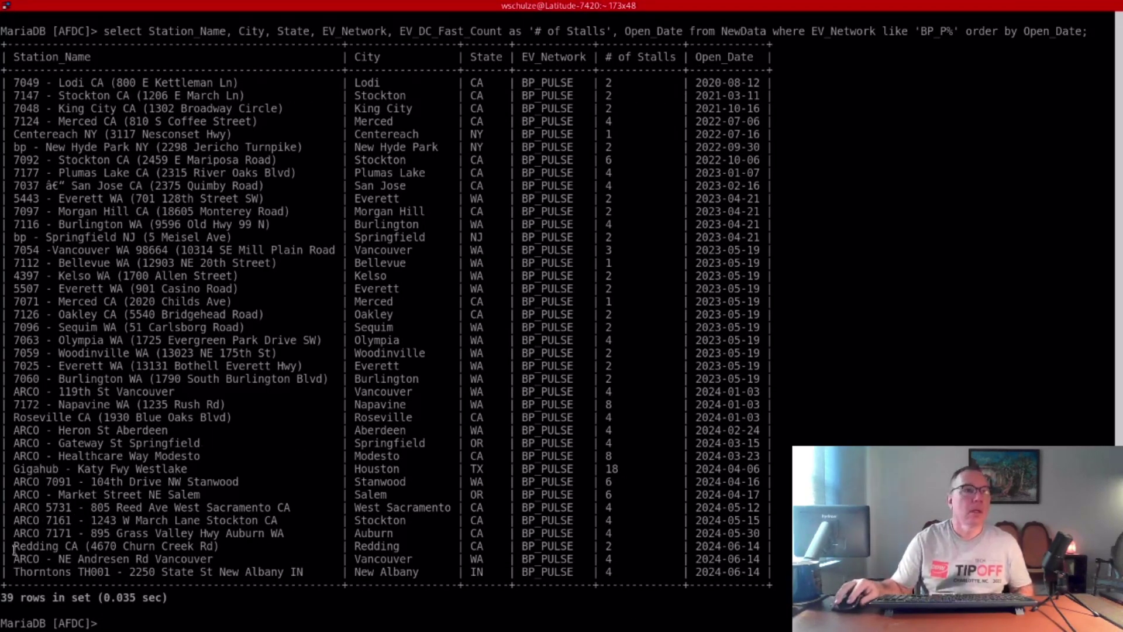
left_click_drag(14, 546, 808, 572)
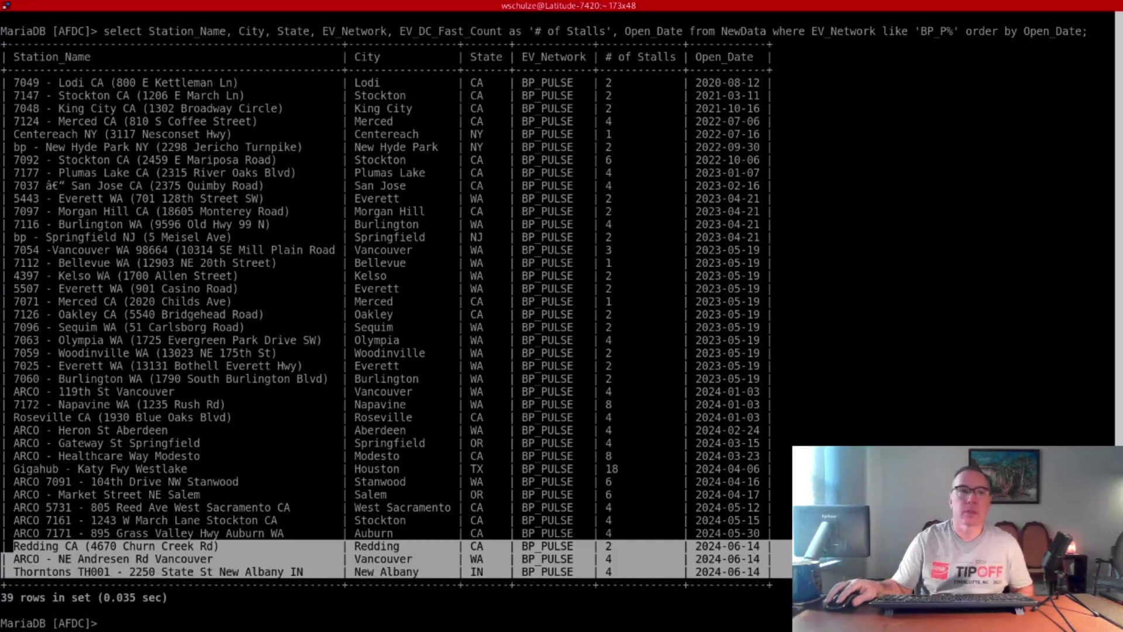